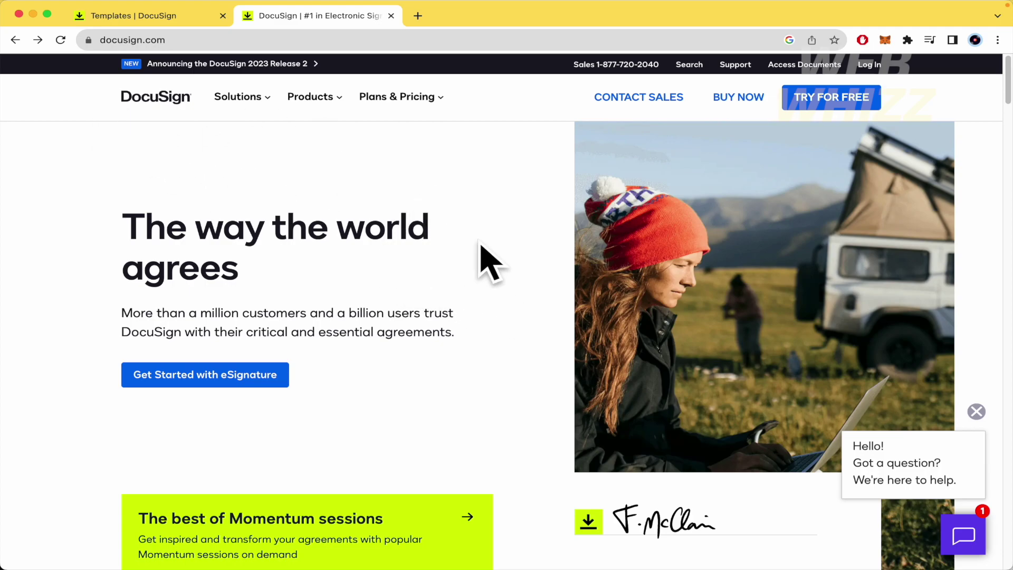
Step: Scroll through the DocuSign page, highlighting the Contract collaboration heading text
{"action": "scroll", "coordinate": [533, 390], "scroll_direction": "down", "scroll_amount": 10}
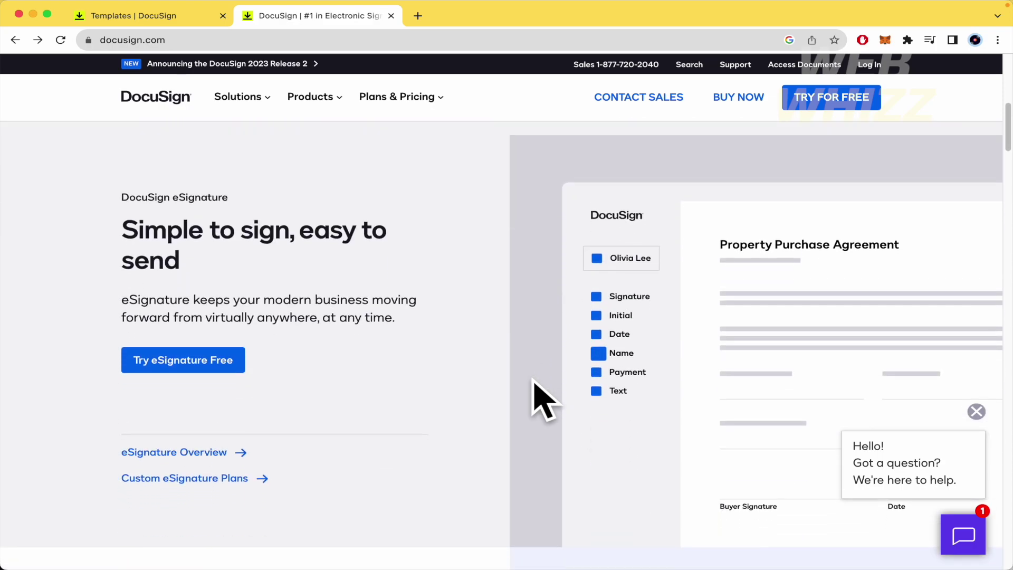
{"action": "scroll", "coordinate": [531, 377], "scroll_direction": "down", "scroll_amount": 3}
{"action": "scroll", "coordinate": [531, 377], "scroll_direction": "up", "scroll_amount": 12}
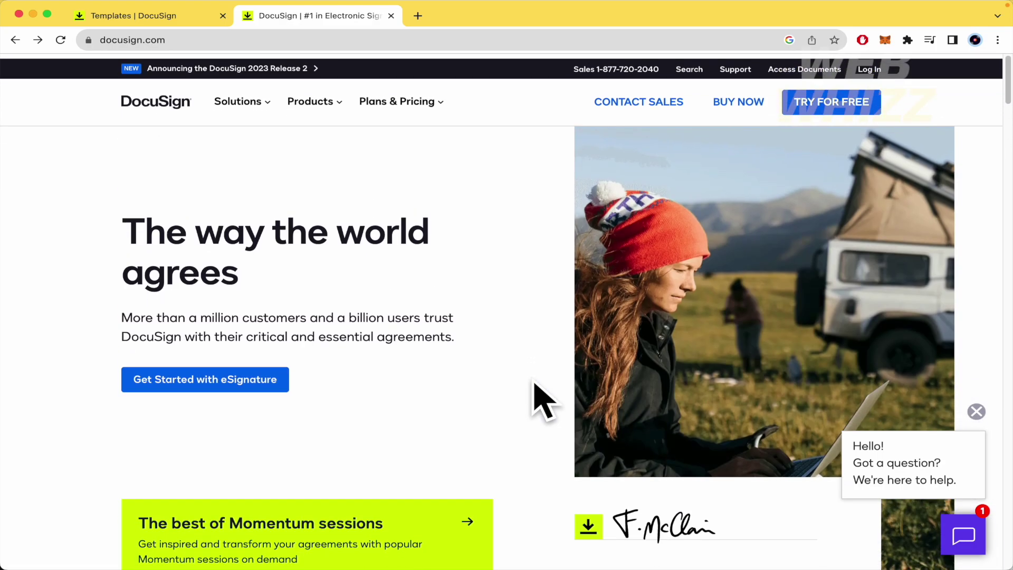
{"action": "scroll", "coordinate": [543, 400], "scroll_direction": "down", "scroll_amount": 5}
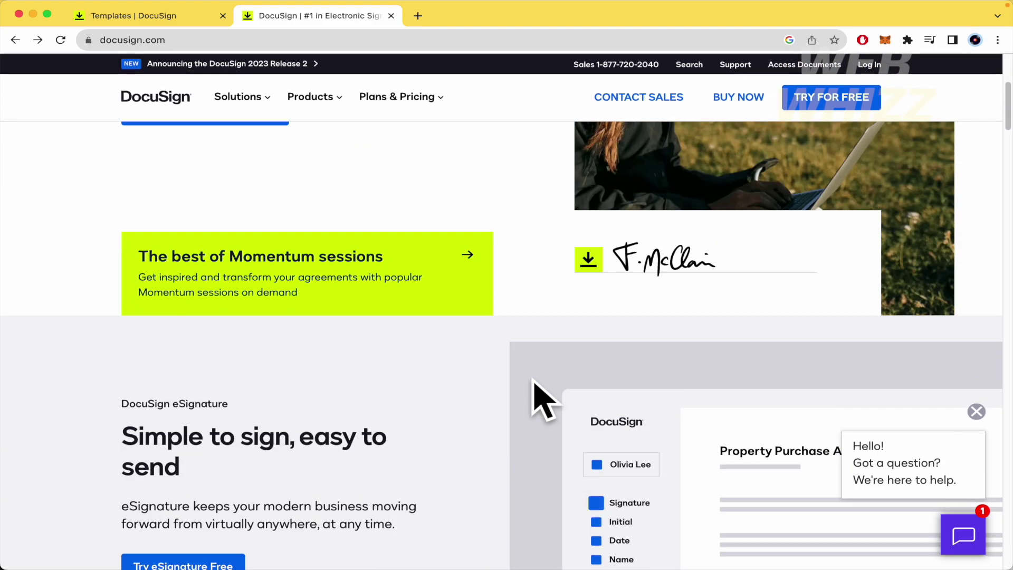
{"action": "scroll", "coordinate": [543, 401], "scroll_direction": "down", "scroll_amount": 3}
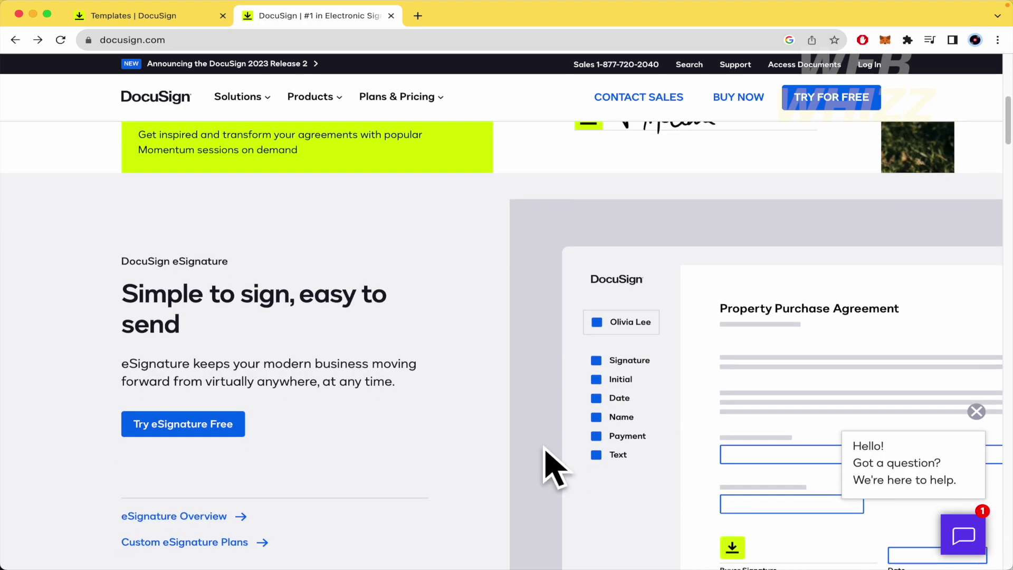
{"action": "scroll", "coordinate": [554, 467], "scroll_direction": "down", "scroll_amount": 2}
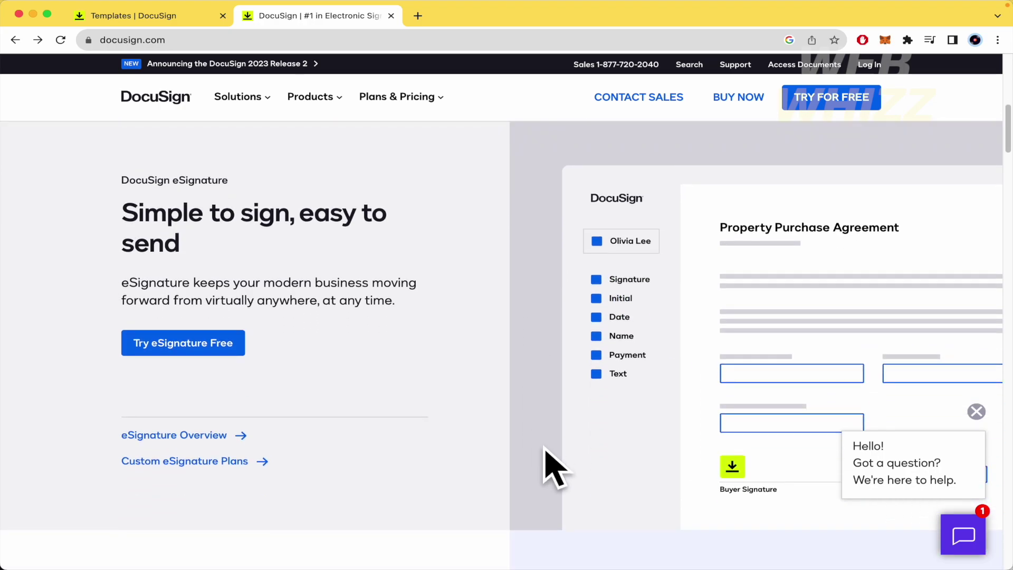
{"action": "scroll", "coordinate": [554, 467], "scroll_direction": "down", "scroll_amount": 6}
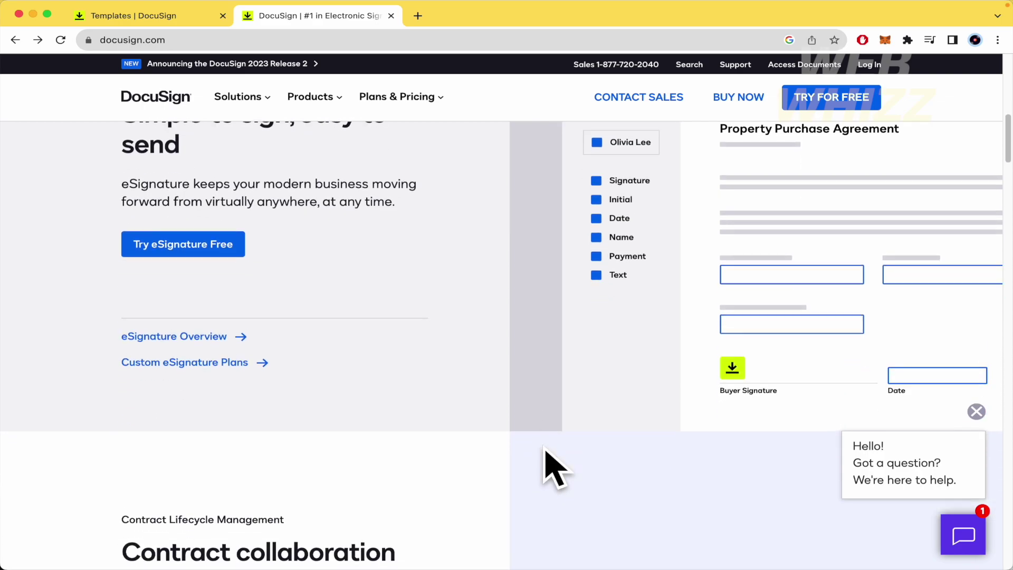
{"action": "scroll", "coordinate": [549, 467], "scroll_direction": "down", "scroll_amount": 3}
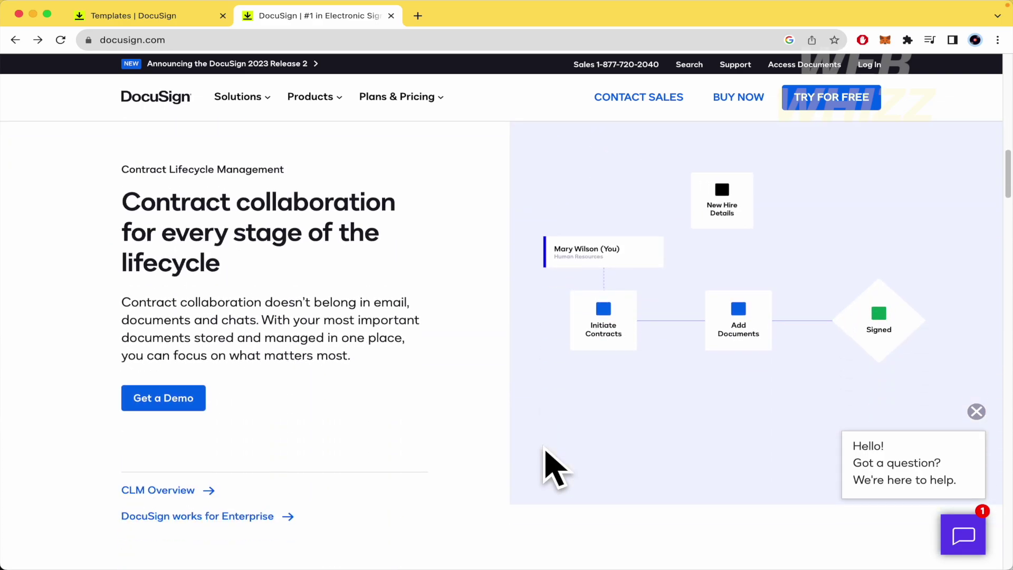
{"action": "left_click_drag", "start_coordinate": [129, 206], "coordinate": [407, 276]}
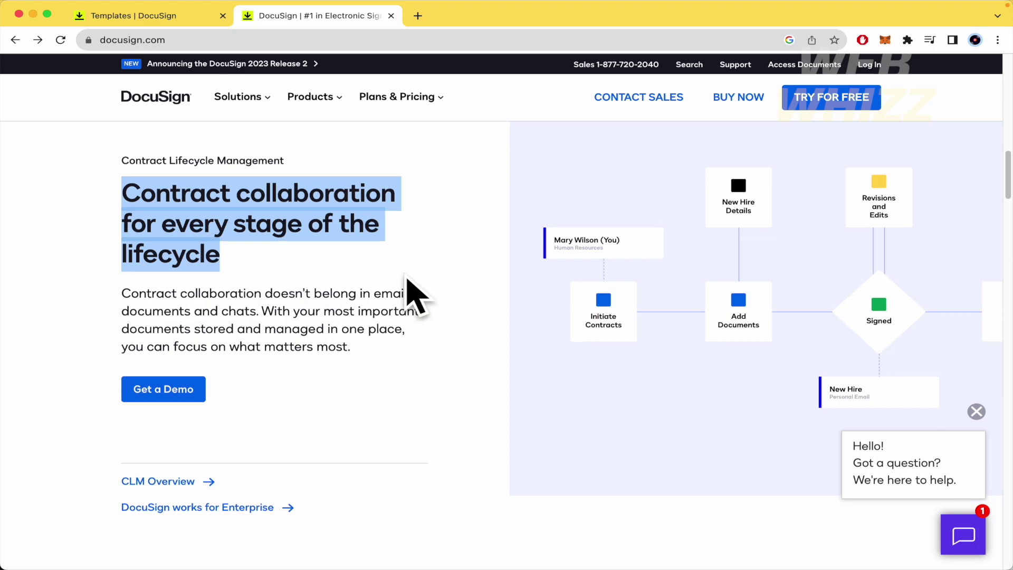
{"action": "scroll", "coordinate": [406, 282], "scroll_direction": "down", "scroll_amount": 2}
Step: Dismiss the chat greeting popup and return to My Templates listing TEST 2 and TEST
{"action": "scroll", "coordinate": [428, 316], "scroll_direction": "up", "scroll_amount": 2}
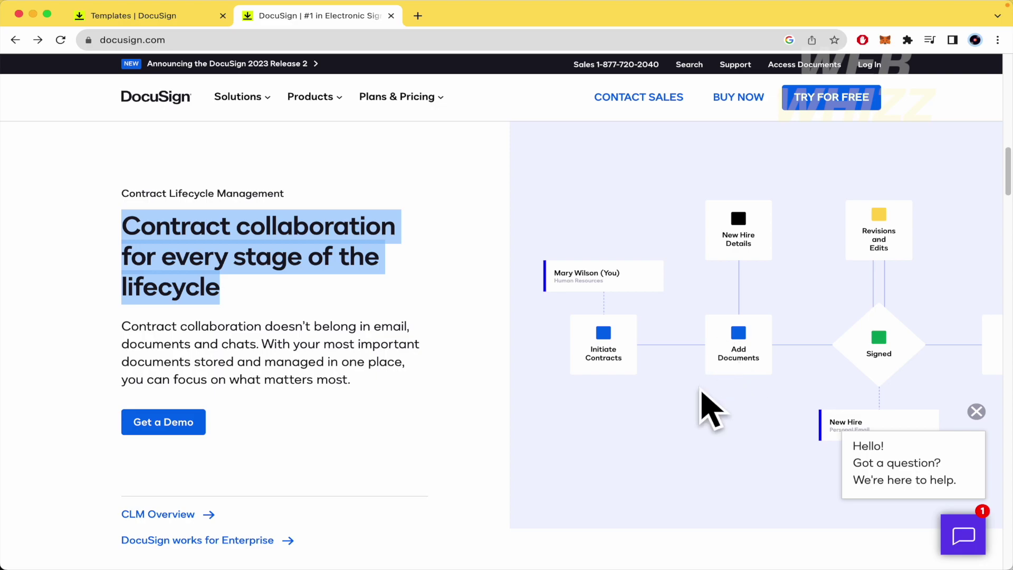
{"action": "scroll", "coordinate": [444, 452], "scroll_direction": "down", "scroll_amount": 3}
{"action": "scroll", "coordinate": [485, 454], "scroll_direction": "down", "scroll_amount": 7}
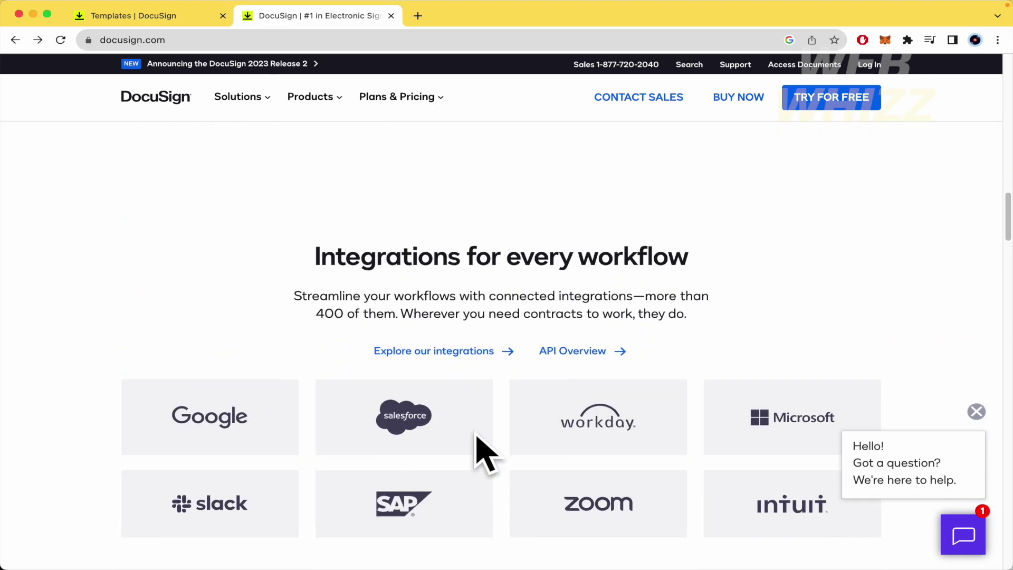
{"action": "scroll", "coordinate": [485, 454], "scroll_direction": "up", "scroll_amount": 20}
{"action": "scroll", "coordinate": [477, 437], "scroll_direction": "down", "scroll_amount": 7}
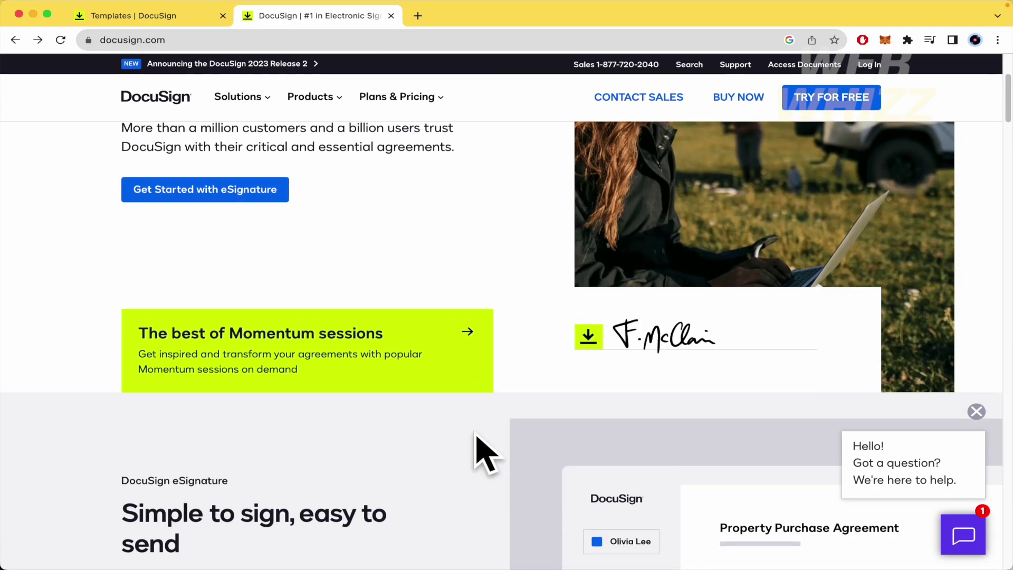
{"action": "scroll", "coordinate": [505, 472], "scroll_direction": "up", "scroll_amount": 7}
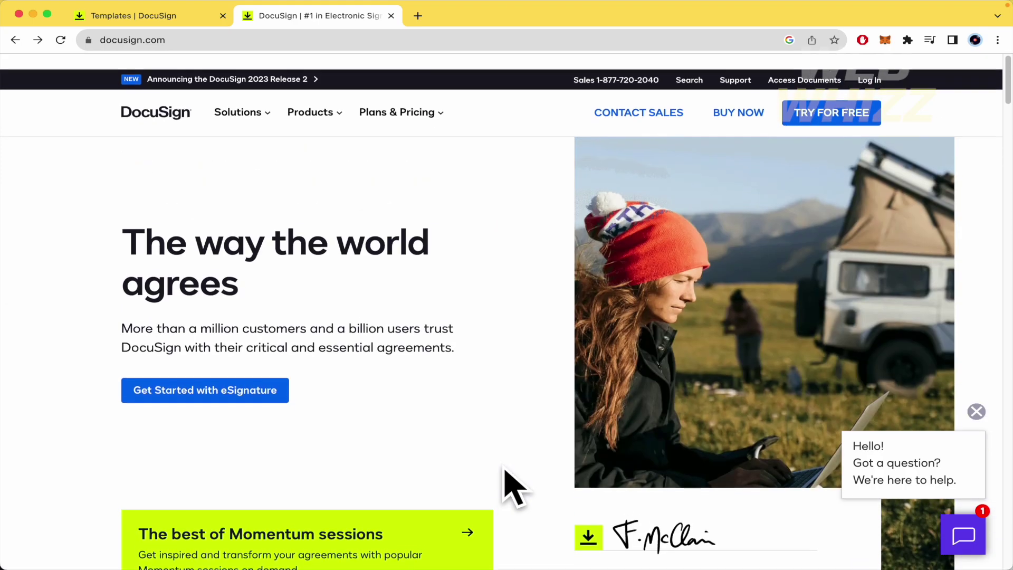
{"action": "left_click", "coordinate": [977, 412]}
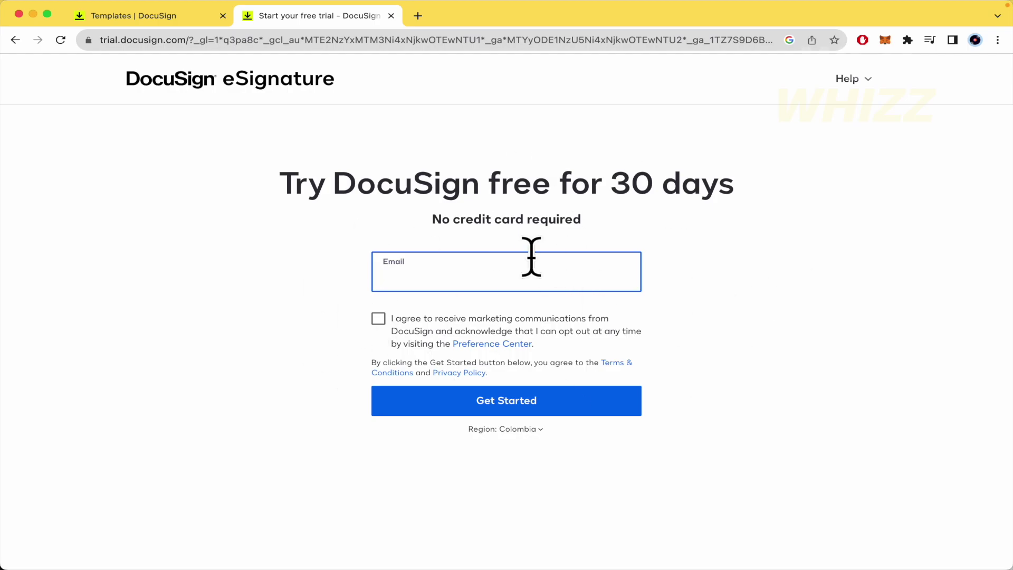
{"action": "left_click", "coordinate": [178, 19]}
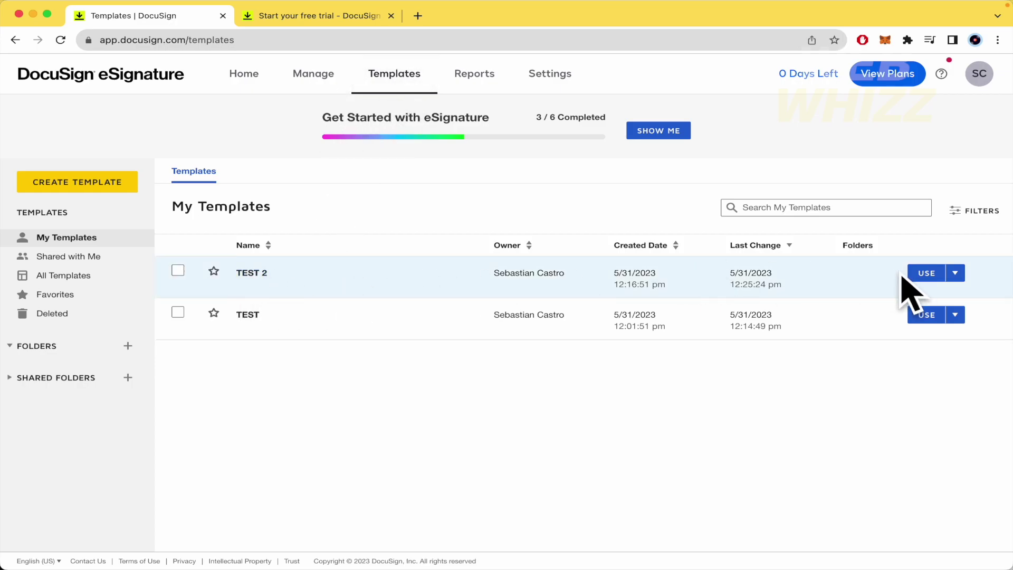
Step: Start an envelope from TEST 2, then close and discard it
{"action": "left_click", "coordinate": [925, 272]}
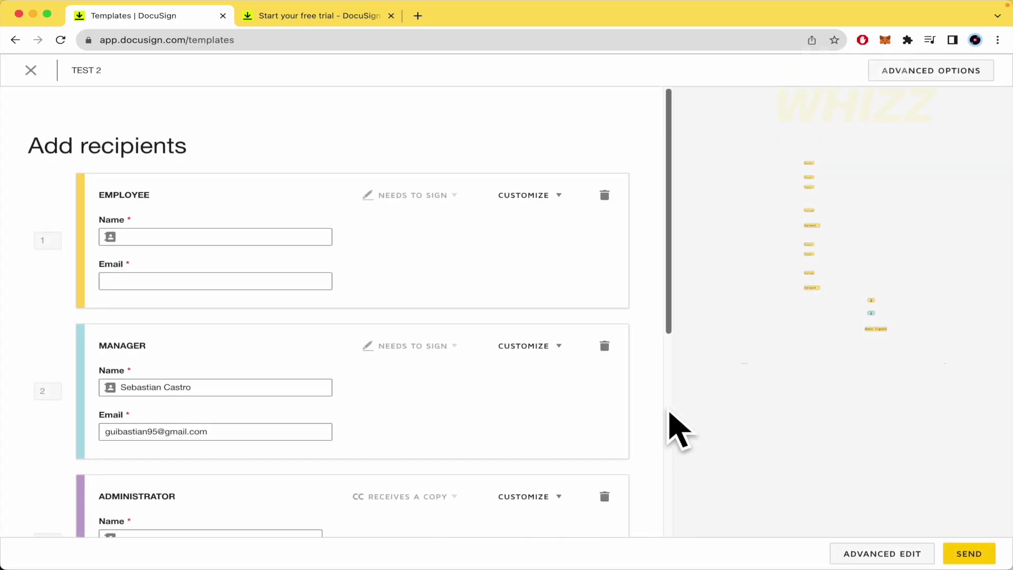
{"action": "left_click", "coordinate": [30, 70]}
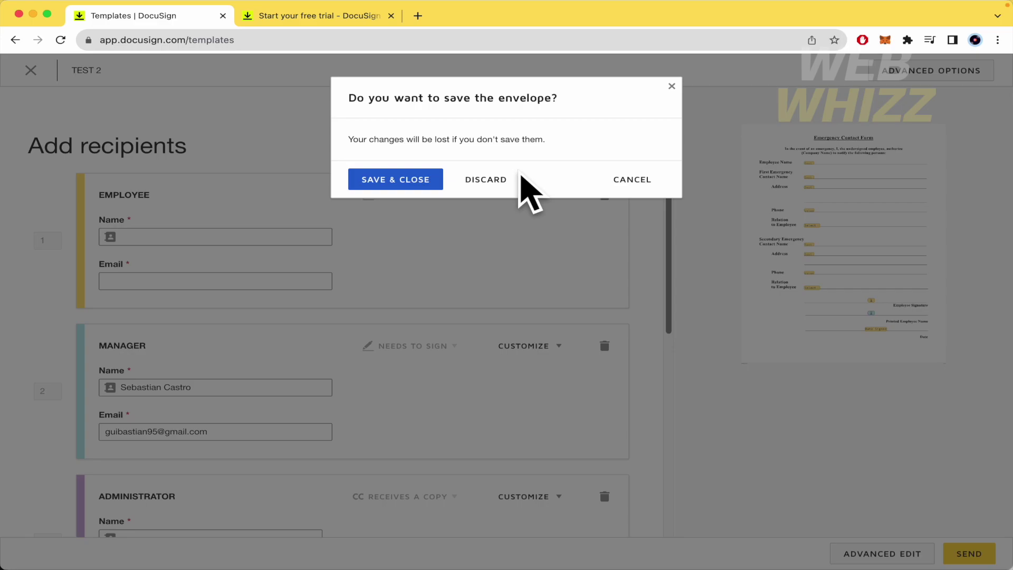
{"action": "left_click", "coordinate": [486, 179]}
Step: Edit the TEST 2 template and continue to the Add Fields step on the Emergency Contact Form
{"action": "left_click", "coordinate": [955, 273]}
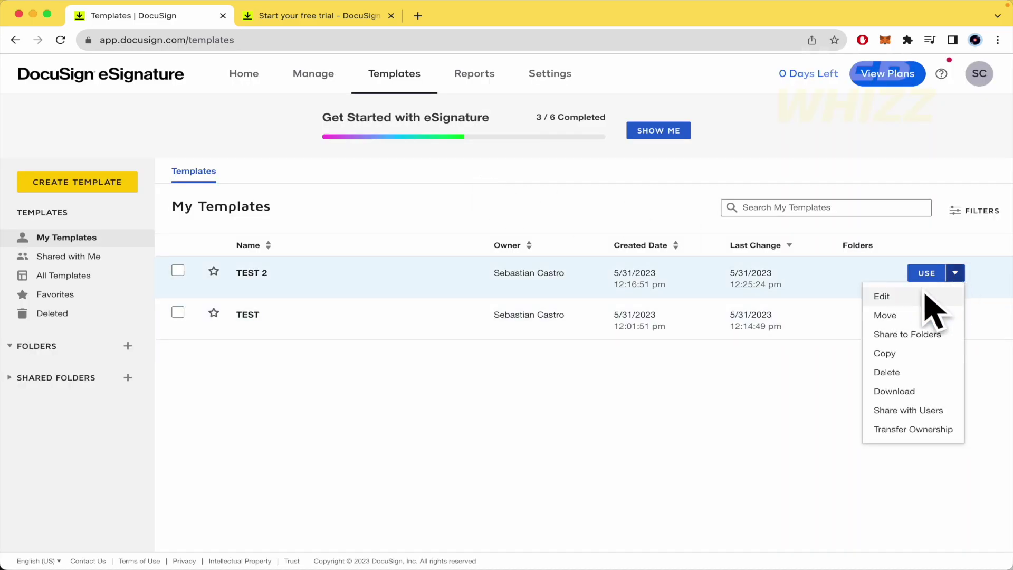
{"action": "left_click", "coordinate": [925, 296]}
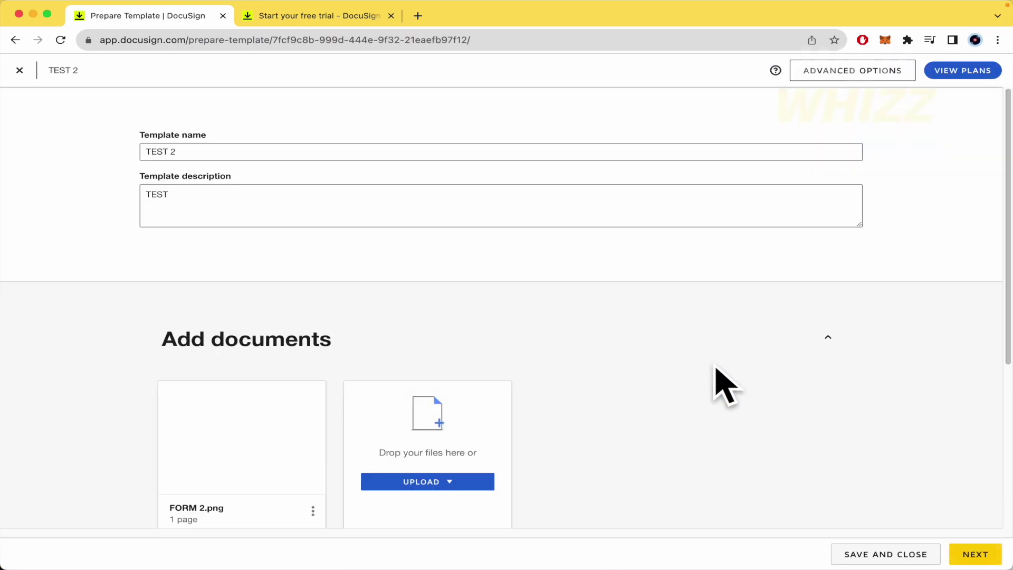
{"action": "scroll", "coordinate": [606, 413], "scroll_direction": "down", "scroll_amount": 2}
{"action": "mouse_move", "coordinate": [203, 414]}
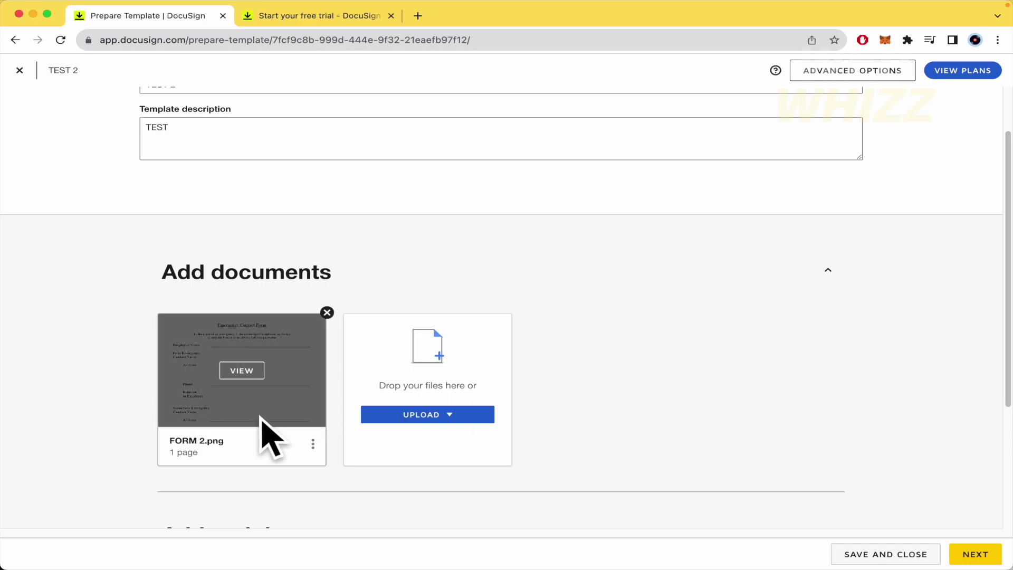
{"action": "scroll", "coordinate": [119, 486], "scroll_direction": "down", "scroll_amount": 2}
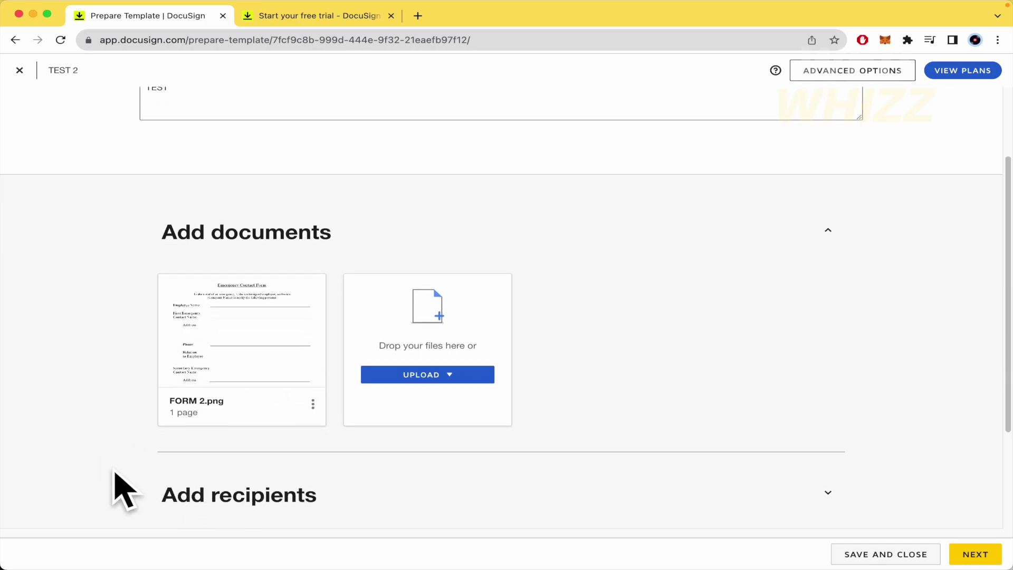
{"action": "left_click", "coordinate": [982, 558]}
Step: Dismiss the recipient tip and drop a checkbox field onto the form
{"action": "left_click", "coordinate": [422, 72]}
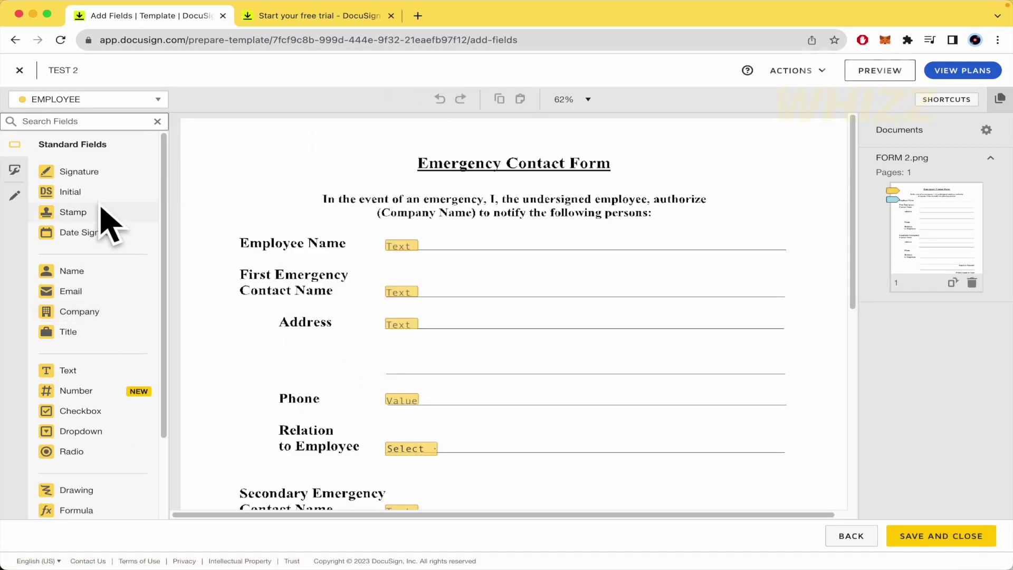
{"action": "scroll", "coordinate": [91, 438], "scroll_direction": "down", "scroll_amount": 2}
{"action": "scroll", "coordinate": [396, 431], "scroll_direction": "down", "scroll_amount": 3}
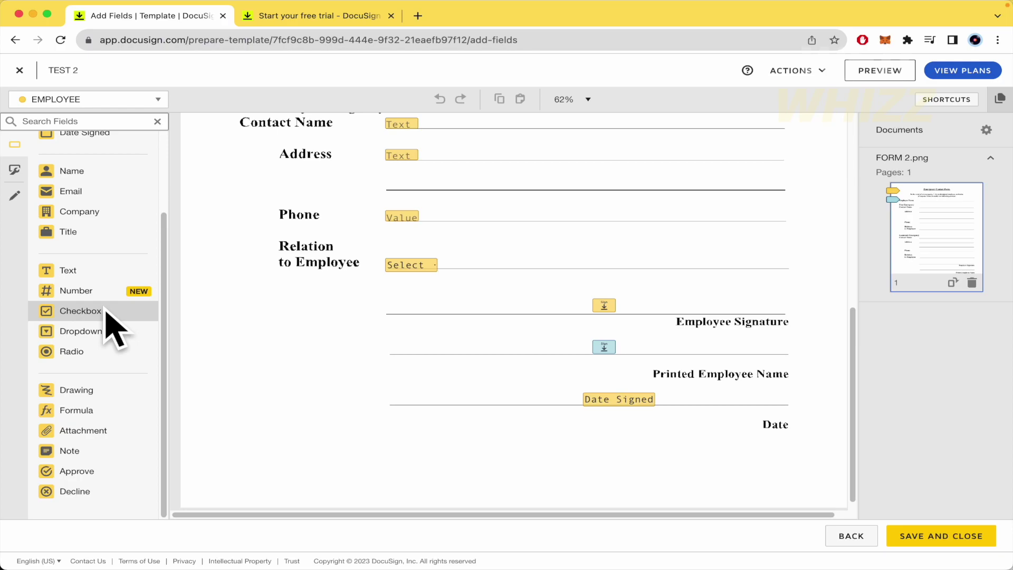
{"action": "left_click_drag", "start_coordinate": [105, 311], "coordinate": [310, 369]}
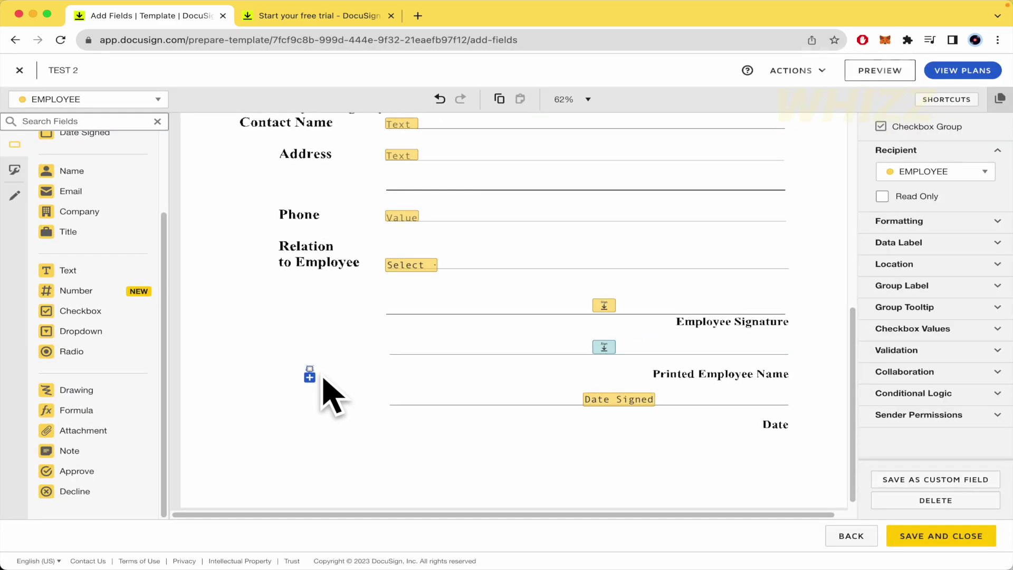
{"action": "left_click_drag", "start_coordinate": [309, 370], "coordinate": [310, 344]}
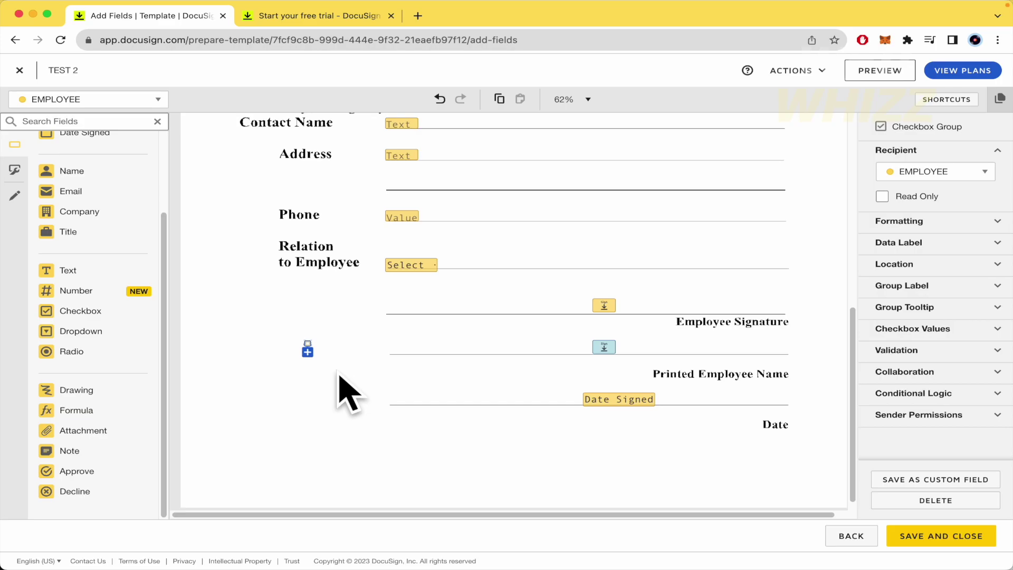
Step: Reposition the checkbox beside the Printed Employee Name line and select it to show its Checkbox Group properties
{"action": "left_click", "coordinate": [546, 478]}
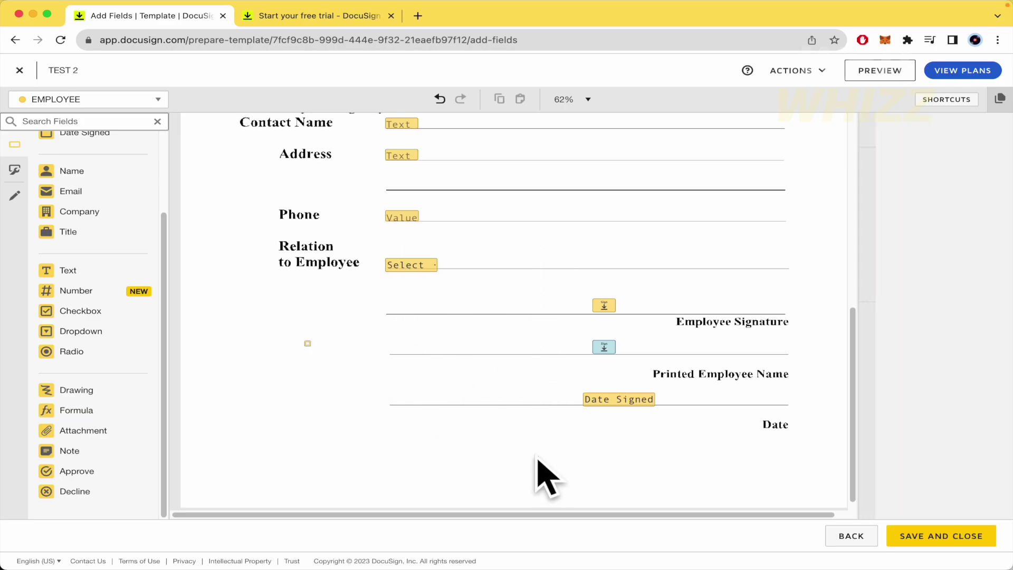
{"action": "left_click_drag", "start_coordinate": [307, 343], "coordinate": [327, 393]}
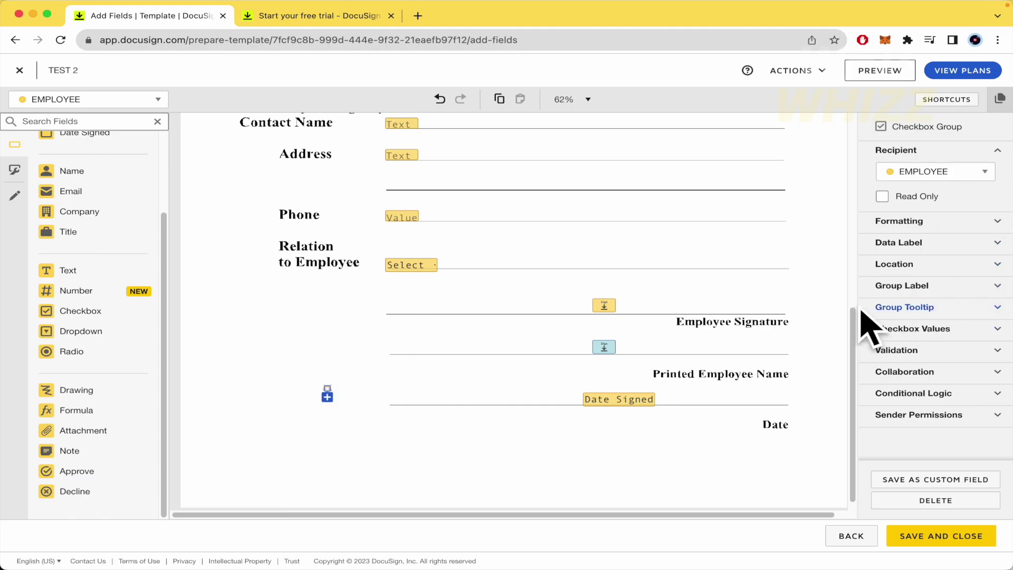
{"action": "left_click", "coordinate": [352, 409]}
{"action": "left_click", "coordinate": [327, 390]}
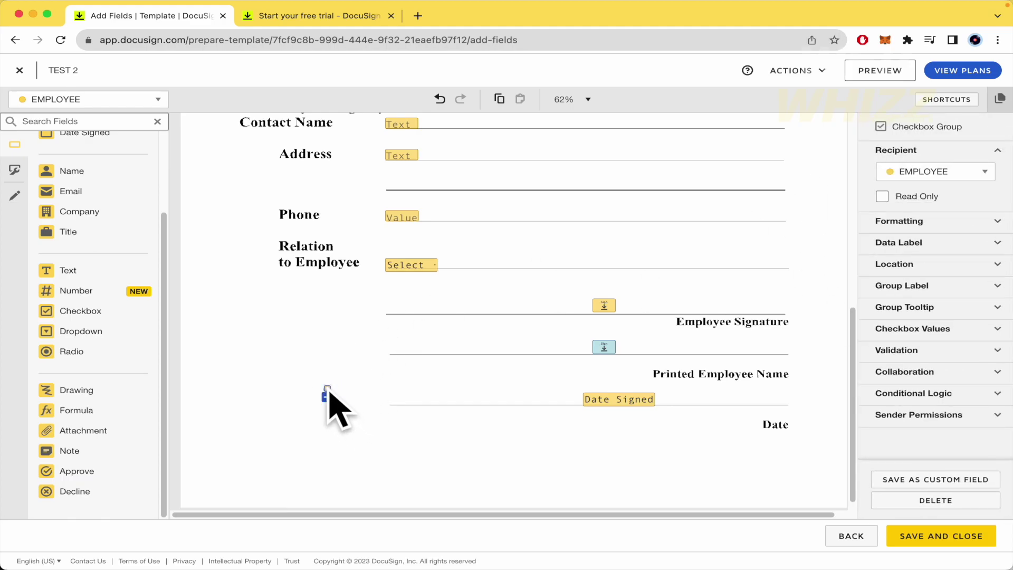
{"action": "left_click", "coordinate": [265, 366]}
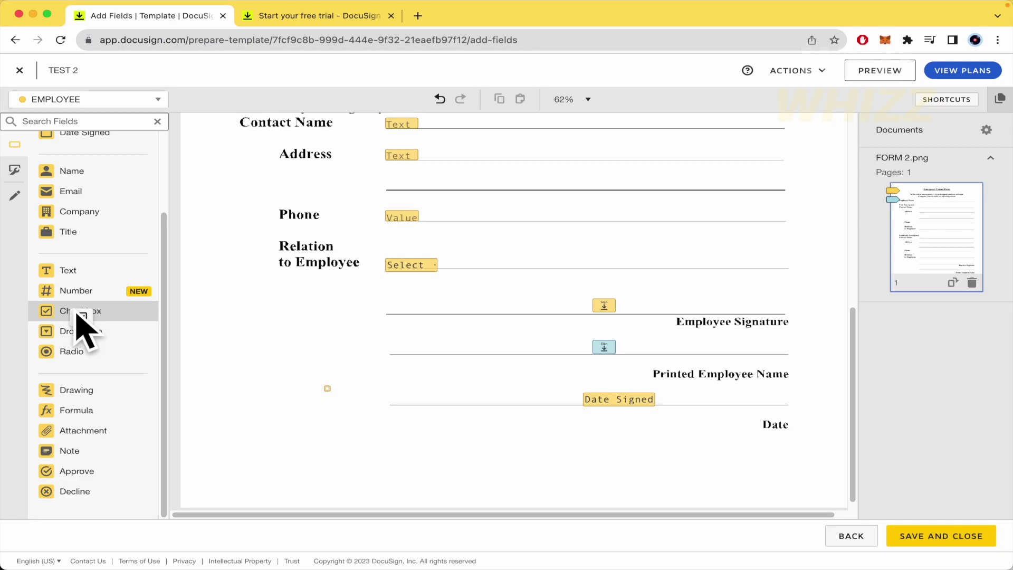
{"action": "left_click", "coordinate": [327, 389]}
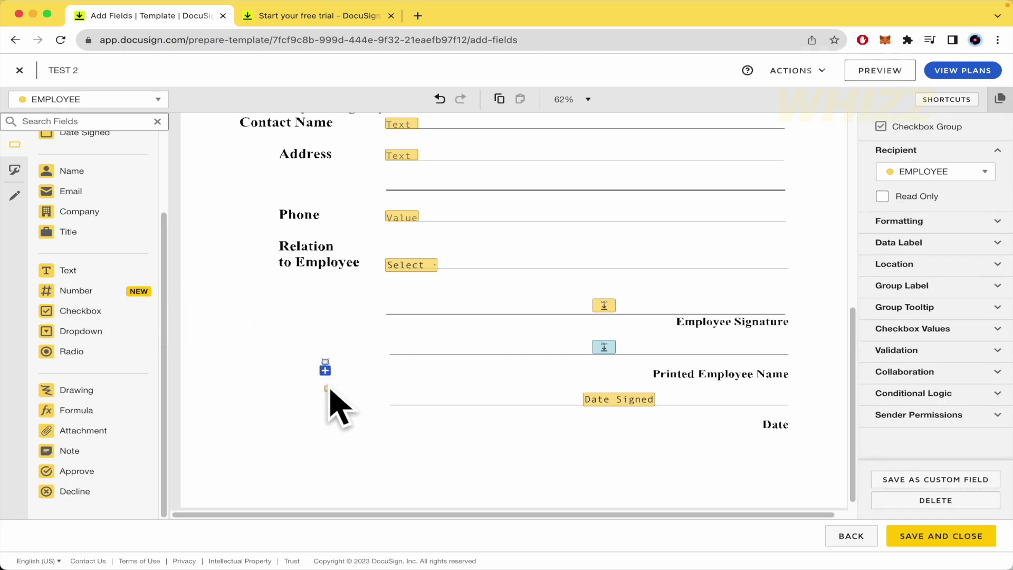
{"action": "left_click", "coordinate": [332, 393]}
{"action": "left_click", "coordinate": [327, 369]}
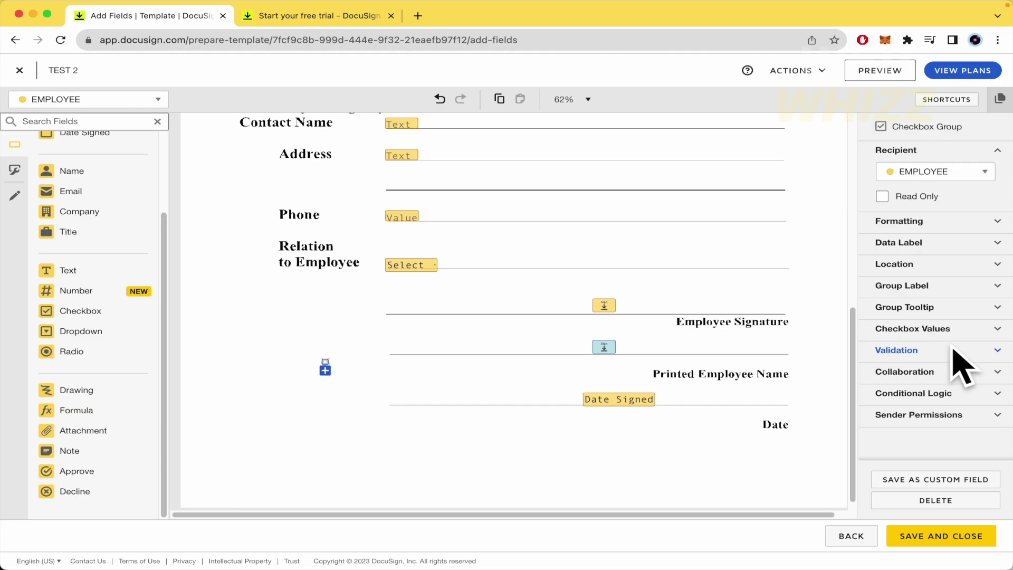
Step: Set the checkbox validation rule to 'Select at most' 1
{"action": "left_click", "coordinate": [951, 348]}
{"action": "scroll", "coordinate": [950, 379], "scroll_direction": "down", "scroll_amount": 1}
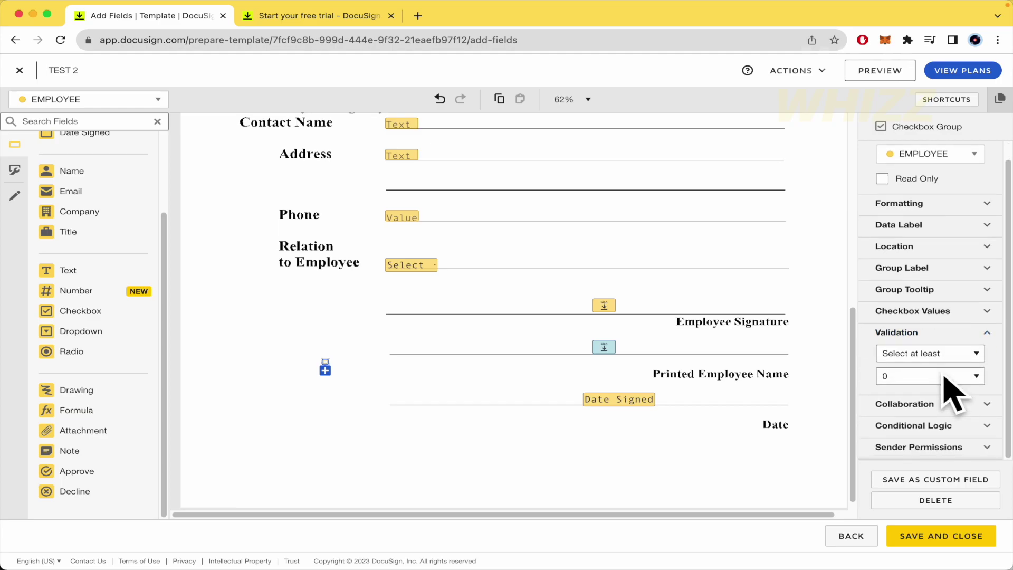
{"action": "left_click", "coordinate": [971, 357]}
{"action": "left_click", "coordinate": [960, 369]}
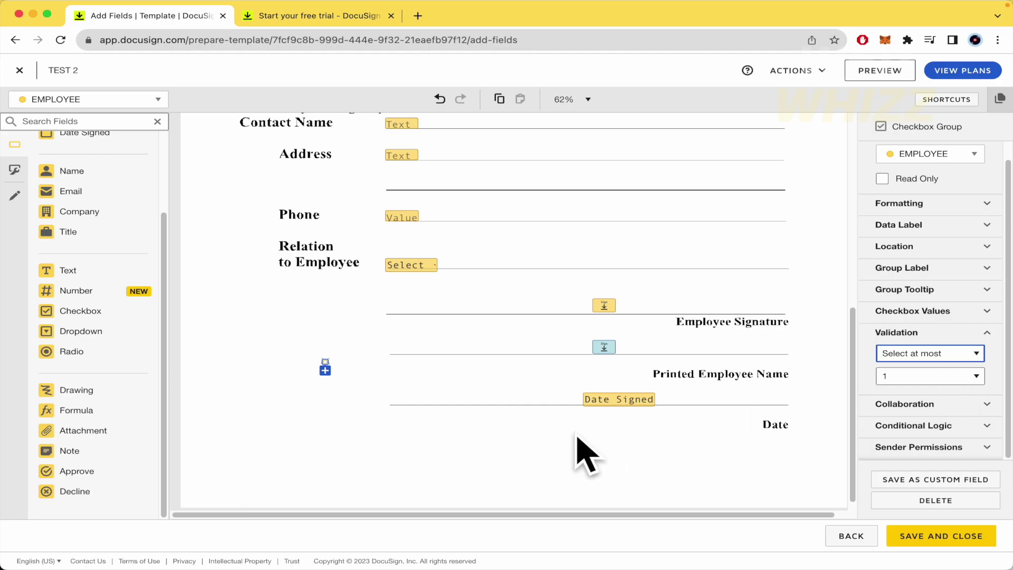
{"action": "left_click", "coordinate": [583, 452]}
Step: Add a second checkbox below the first and preview the template as EMPLOYEE
{"action": "left_click_drag", "start_coordinate": [79, 310], "coordinate": [319, 403]}
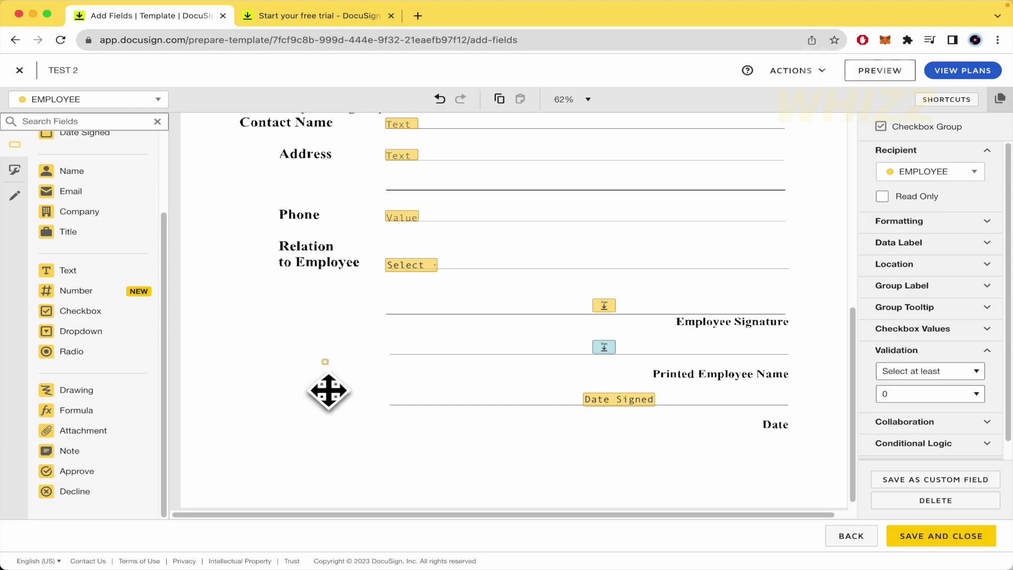
{"action": "left_click", "coordinate": [339, 445]}
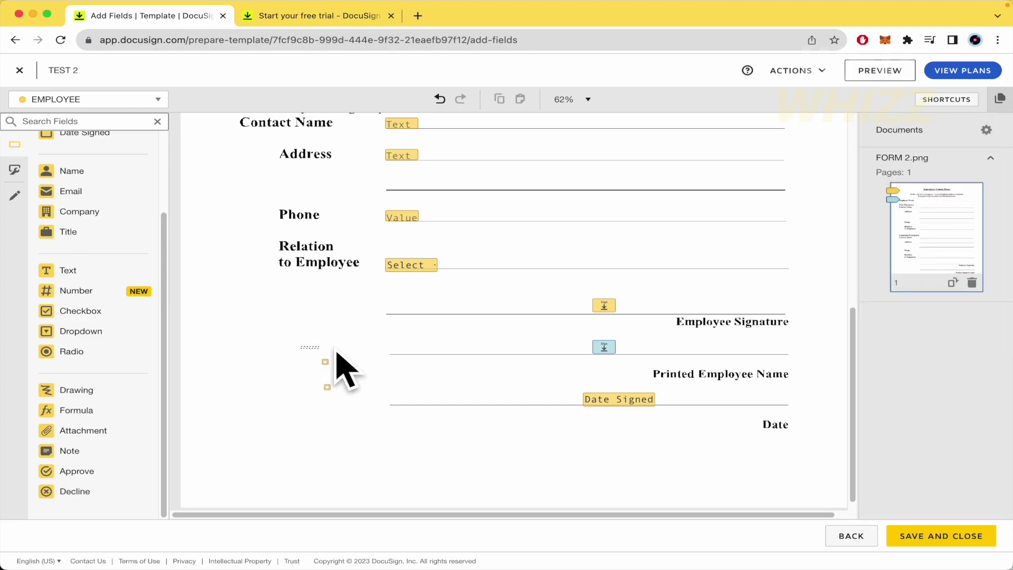
{"action": "left_click", "coordinate": [354, 369]}
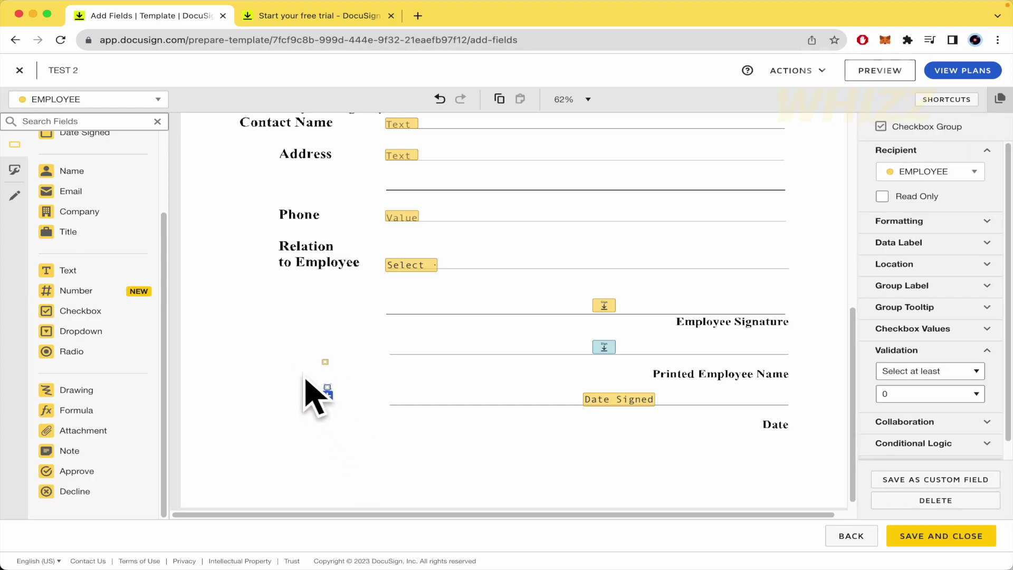
{"action": "left_click", "coordinate": [889, 67]}
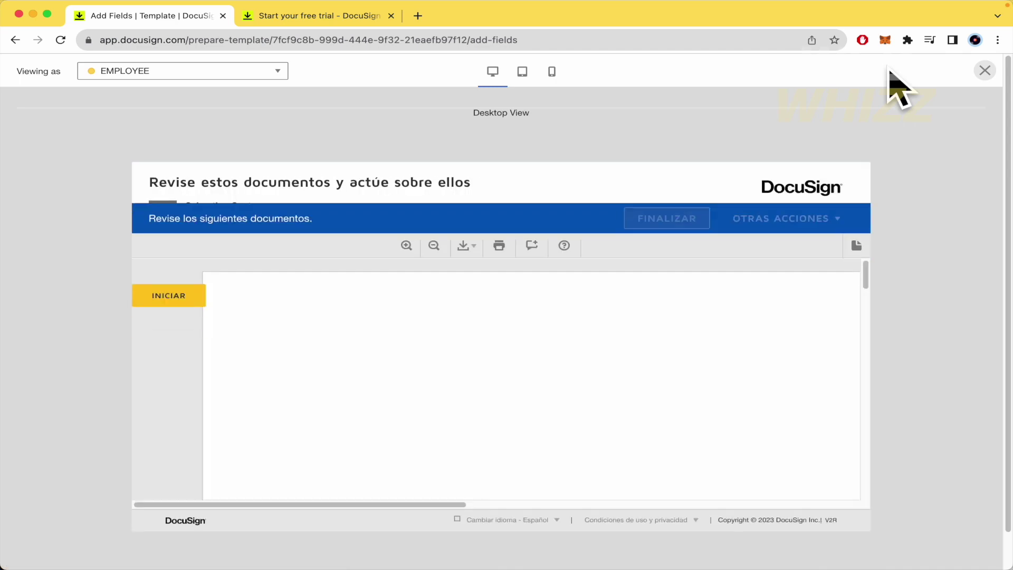
{"action": "scroll", "coordinate": [453, 403], "scroll_direction": "down", "scroll_amount": 15}
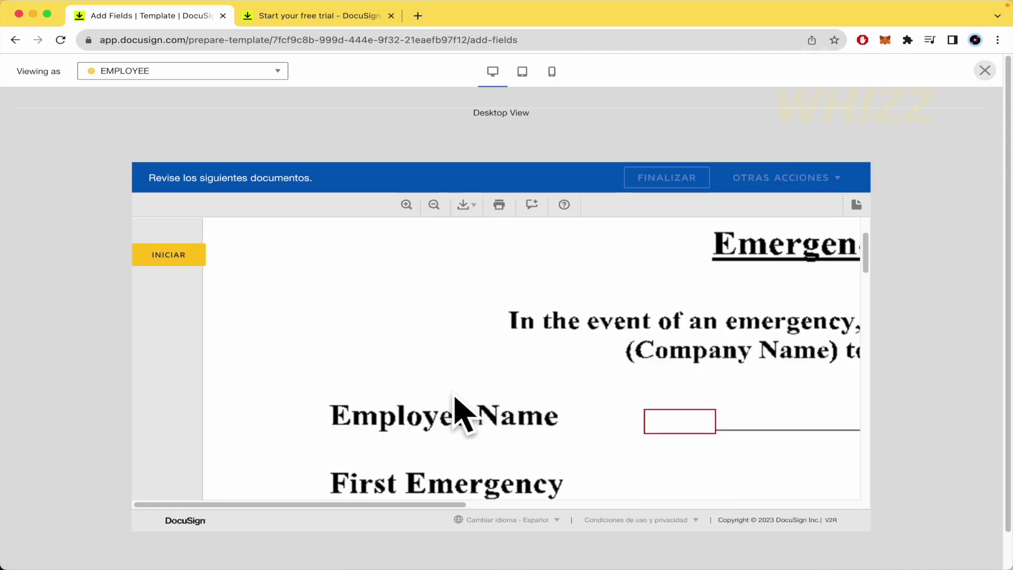
{"action": "scroll", "coordinate": [457, 401], "scroll_direction": "up", "scroll_amount": 3}
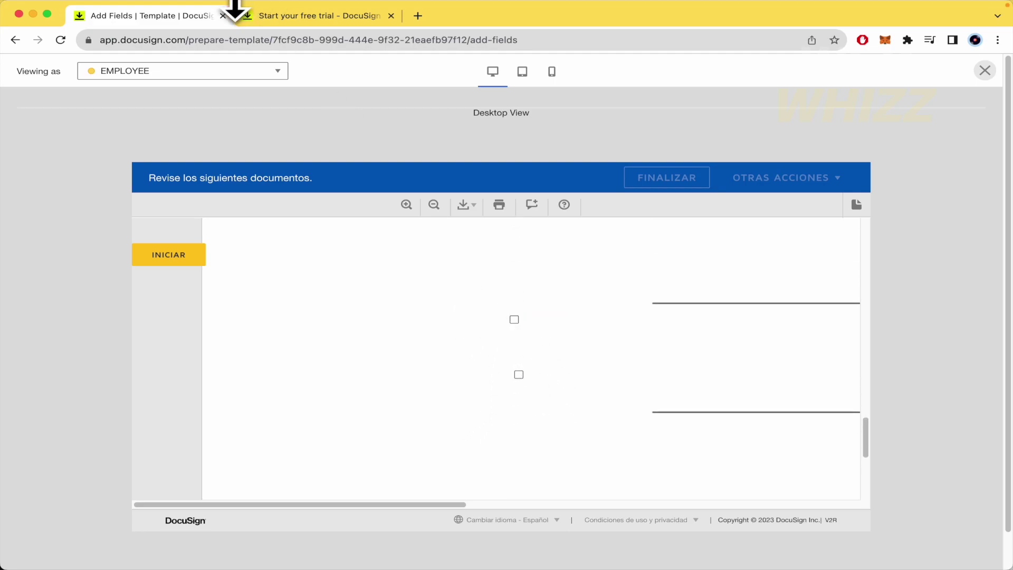
Step: Change the checkbox group validation to 'Select at least' 1, then preview and return to the editor
{"action": "left_click", "coordinate": [984, 70]}
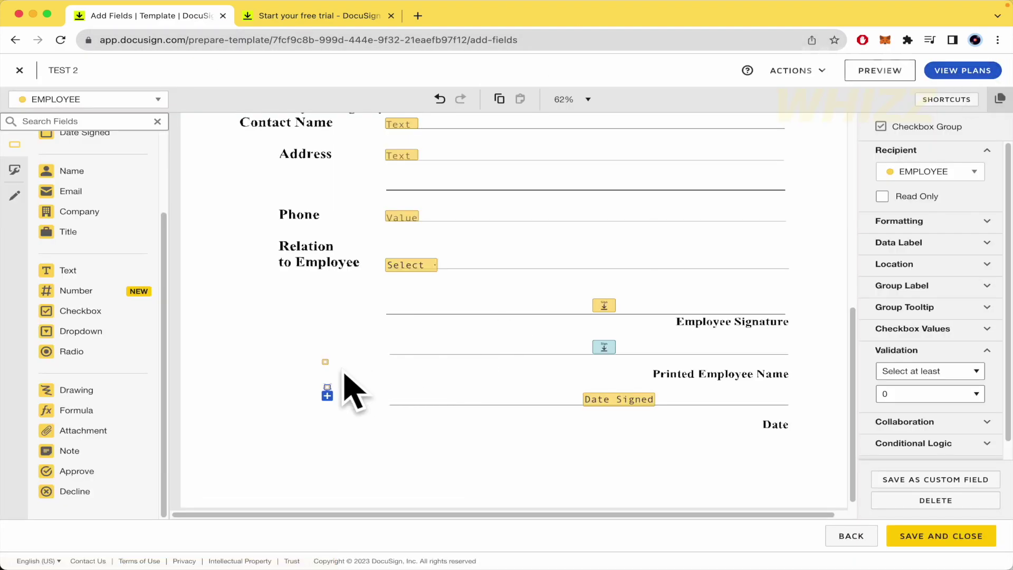
{"action": "left_click", "coordinate": [960, 394]}
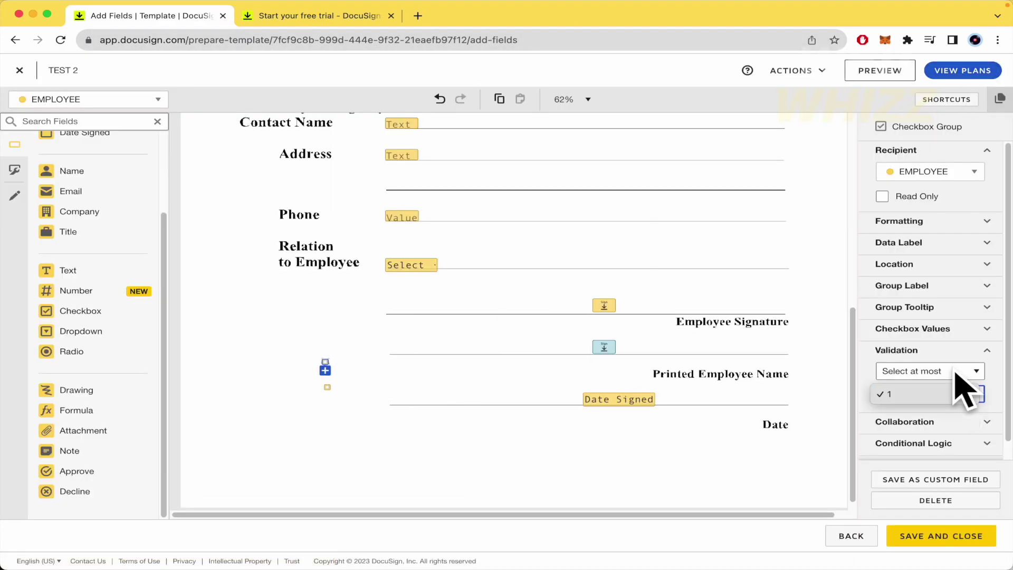
{"action": "left_click", "coordinate": [955, 372]}
{"action": "left_click", "coordinate": [949, 372]}
{"action": "left_click", "coordinate": [944, 356]}
{"action": "left_click", "coordinate": [949, 393]}
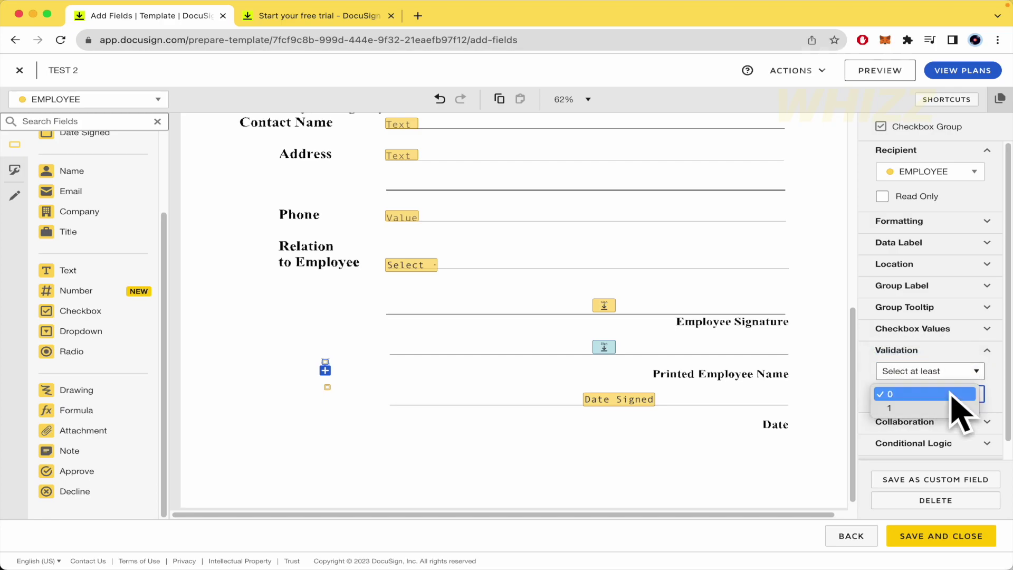
{"action": "left_click", "coordinate": [947, 408]}
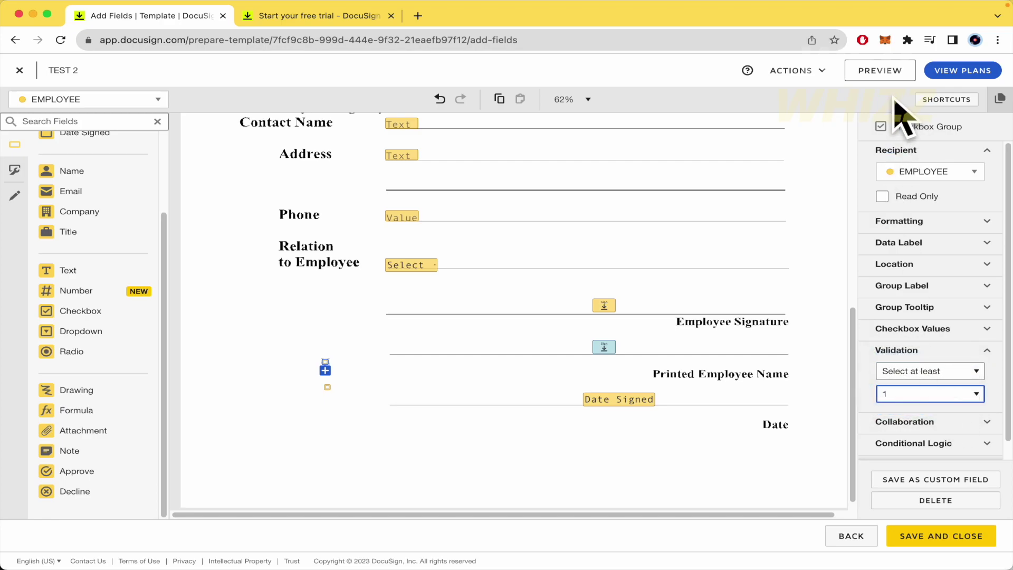
{"action": "left_click", "coordinate": [889, 75]}
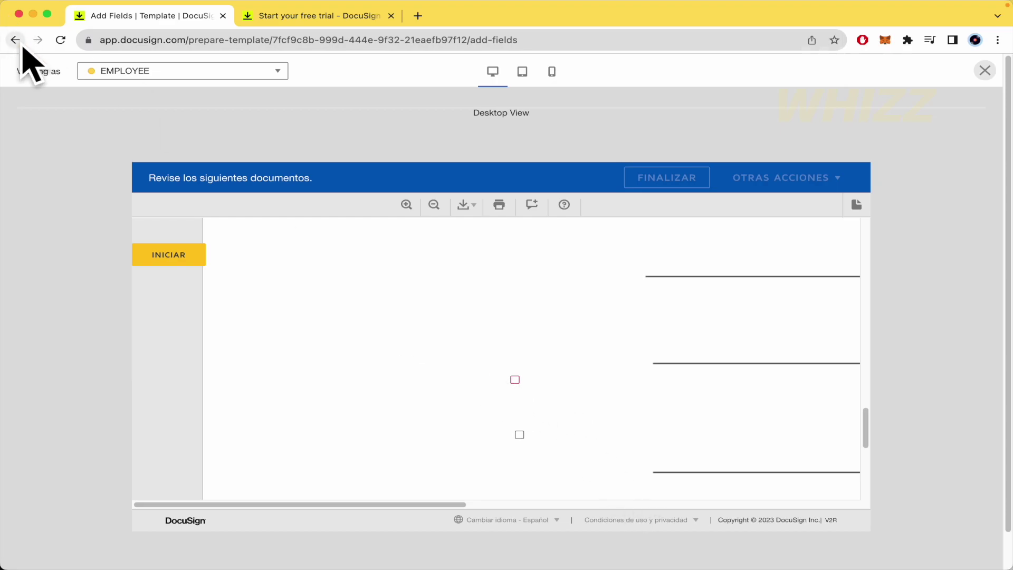
{"action": "left_click", "coordinate": [984, 71]}
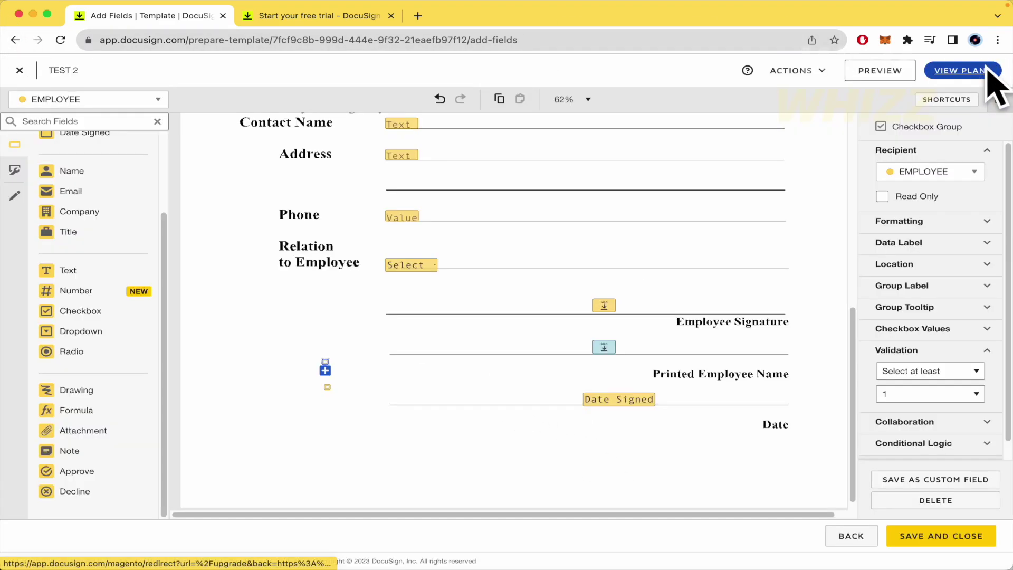